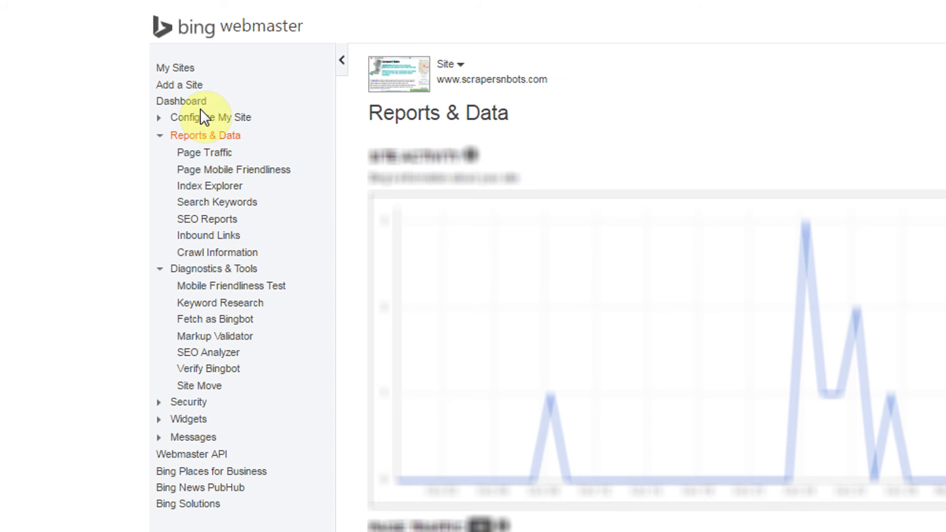
- Collapse Reports & Data and open Keyword Research from the Diagnostics & Tools sidebar section
{"action": "left_click", "coordinate": [158, 135]}
{"action": "left_click", "coordinate": [160, 153]}
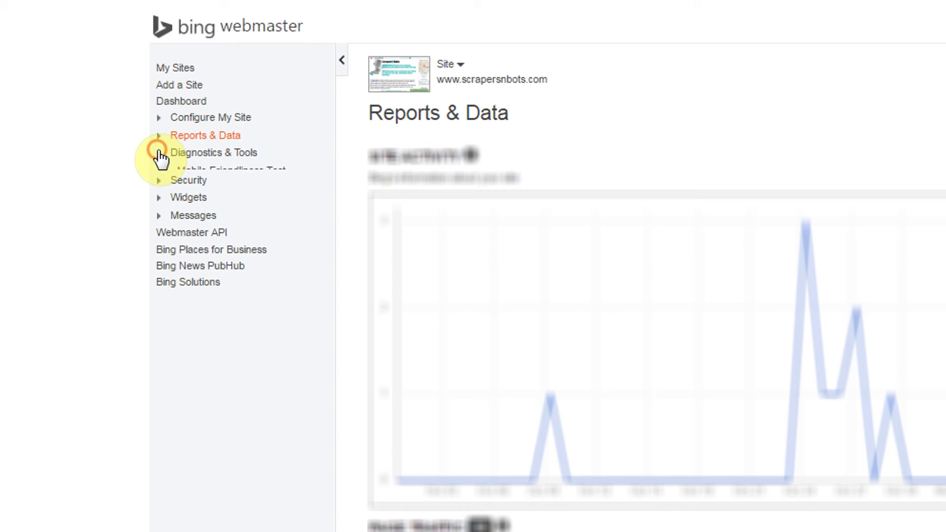
{"action": "left_click", "coordinate": [160, 153]}
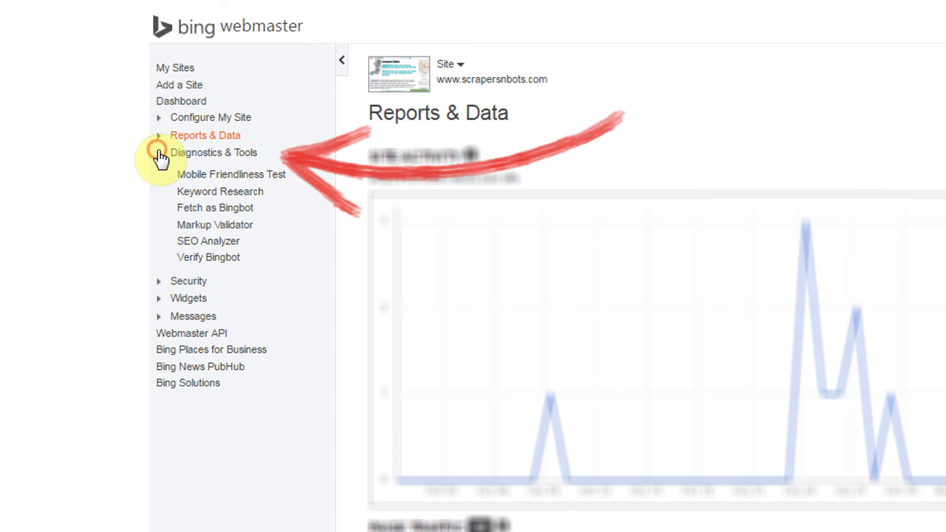
{"action": "left_click", "coordinate": [214, 187]}
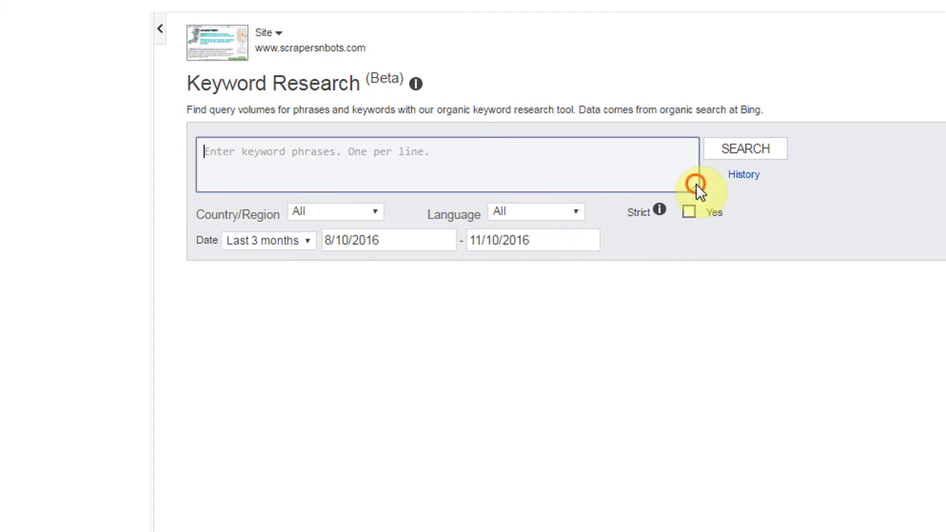
- Enlarge the keyword box and paste in web scrapers, web bots and web scraping software
{"action": "left_click_drag", "start_coordinate": [695, 186], "coordinate": [674, 317]}
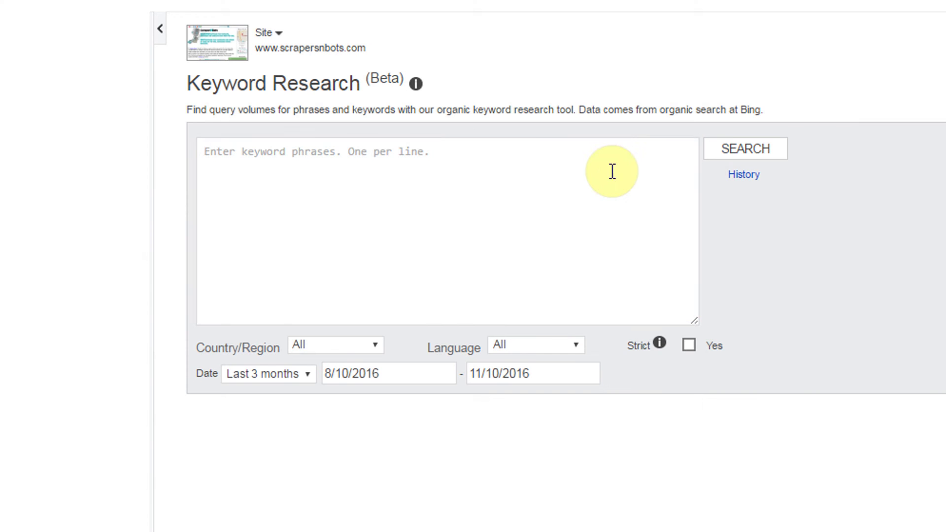
{"action": "left_click", "coordinate": [553, 173]}
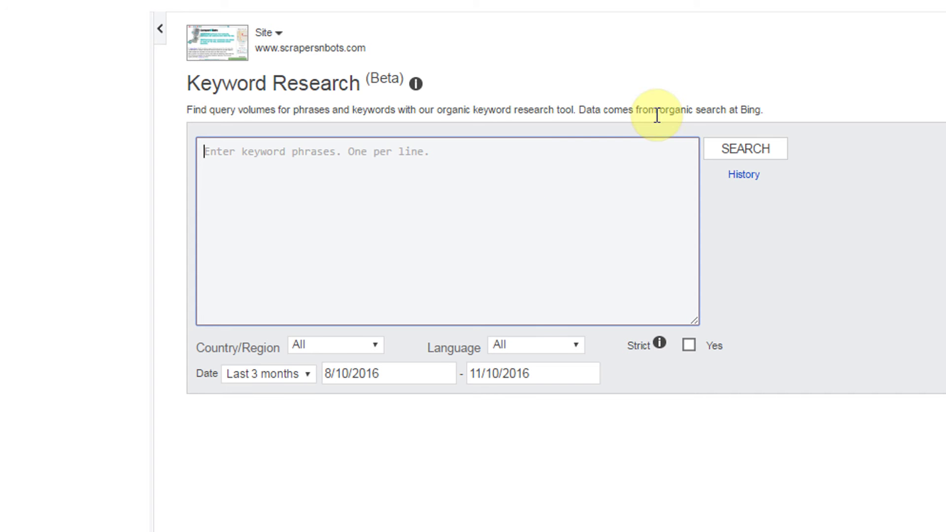
{"action": "type", "text": "web scrapers web bots web scraping software"}
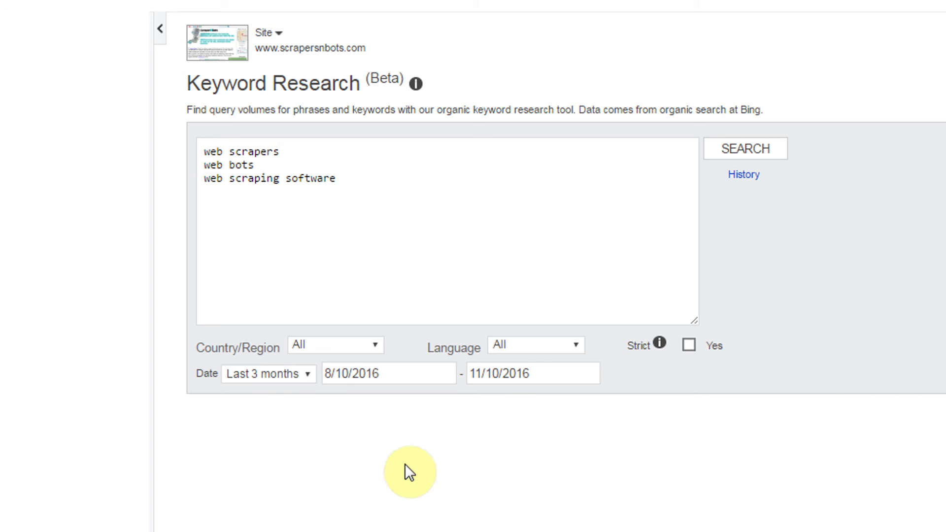
- Check the Country/Region and Language dropdowns, leaving both set to All
{"action": "left_click", "coordinate": [322, 347]}
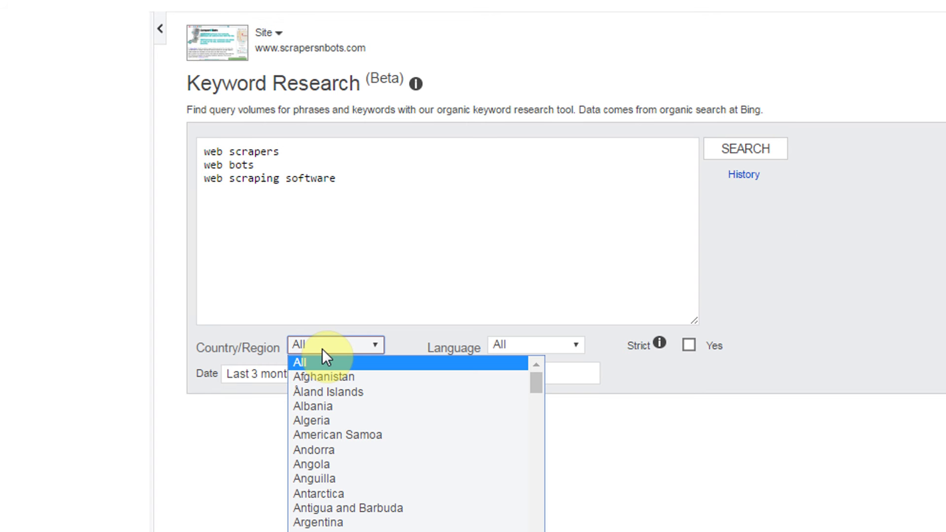
{"action": "left_click", "coordinate": [322, 348]}
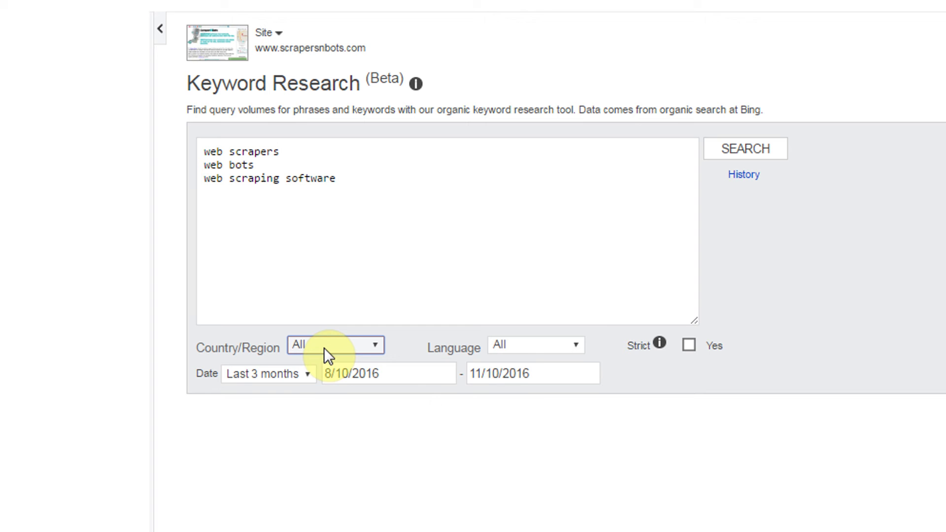
{"action": "left_click", "coordinate": [324, 348]}
{"action": "left_click", "coordinate": [324, 348]}
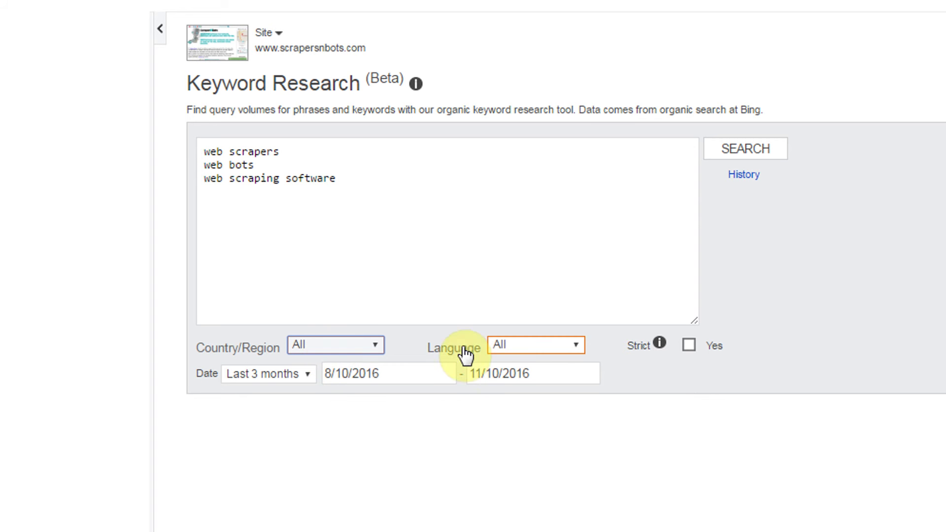
{"action": "left_click", "coordinate": [520, 350]}
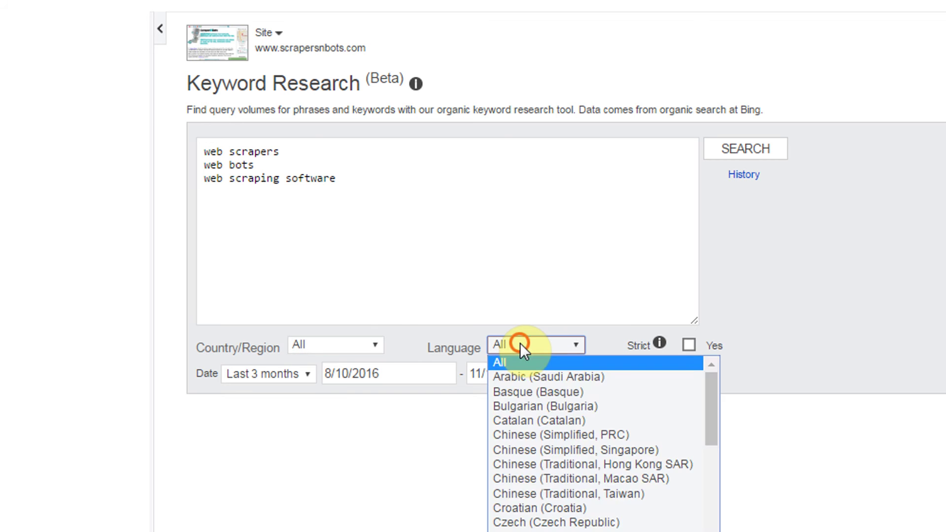
{"action": "left_click", "coordinate": [519, 343]}
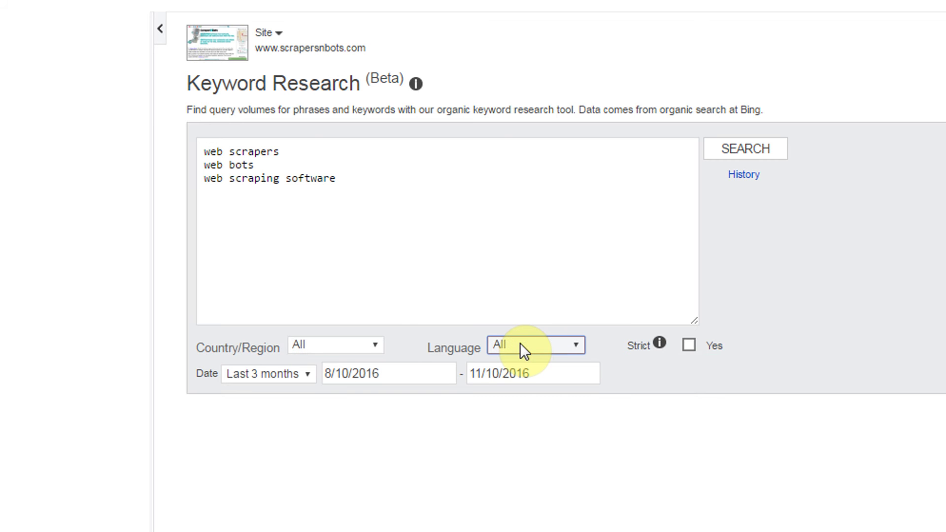
- Read the Strict option's help and tick Strict Yes for exact-phrase matching
{"action": "left_click", "coordinate": [652, 337]}
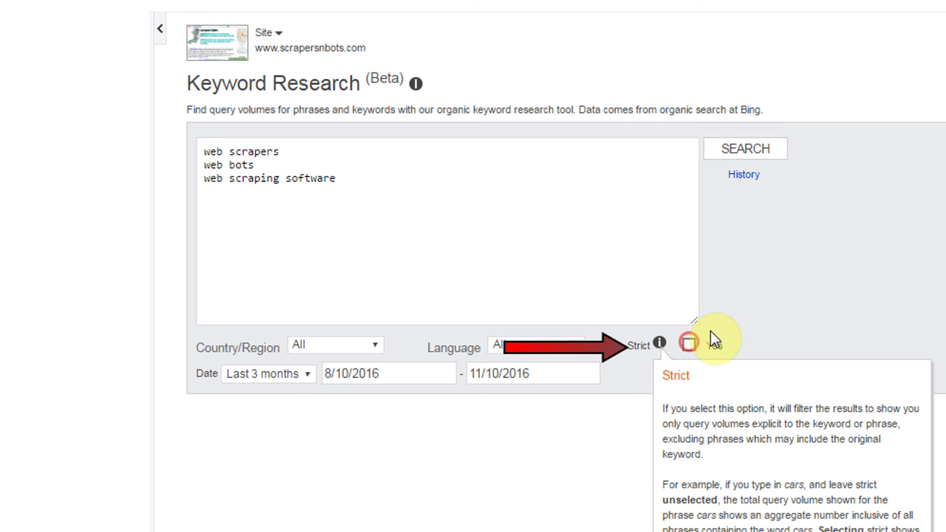
{"action": "left_click", "coordinate": [772, 301]}
{"action": "left_click", "coordinate": [688, 345]}
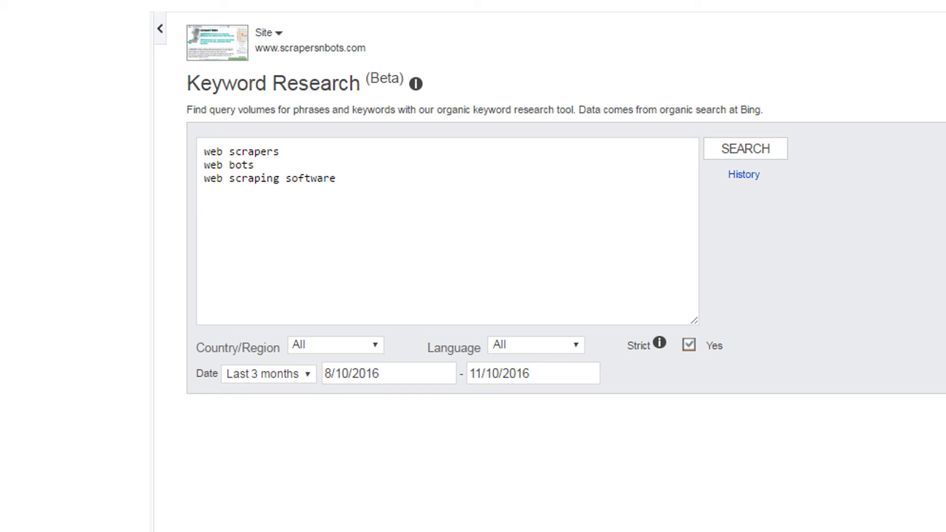
- Select and review the web bots and web scraping software lines in the keyword box
{"action": "left_click", "coordinate": [261, 165]}
{"action": "left_click_drag", "start_coordinate": [261, 165], "coordinate": [205, 165]}
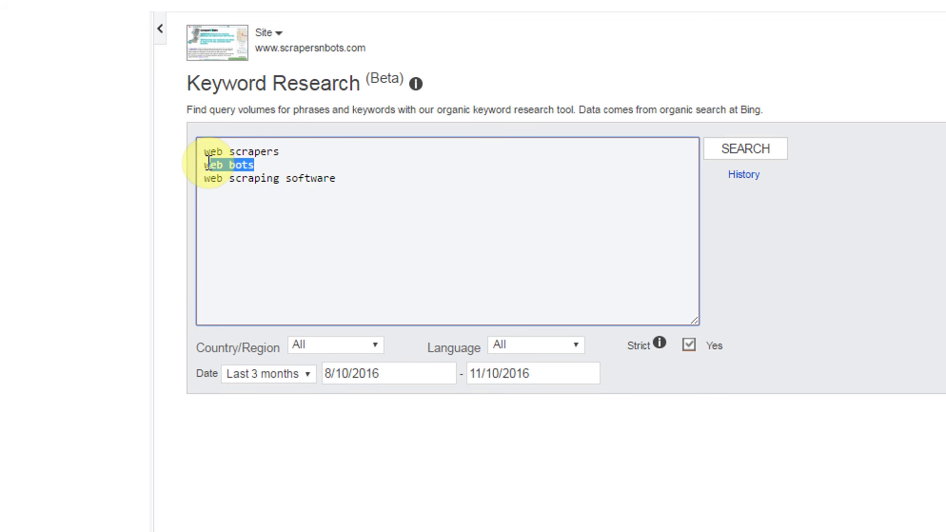
{"action": "left_click", "coordinate": [258, 166]}
{"action": "left_click_drag", "start_coordinate": [254, 165], "coordinate": [203, 166]}
{"action": "left_click", "coordinate": [248, 171]}
{"action": "left_click", "coordinate": [300, 202]}
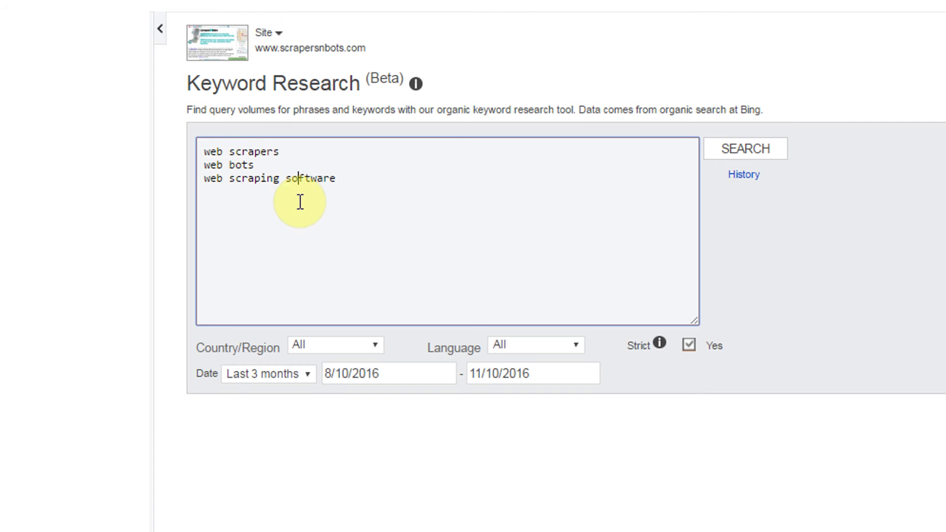
{"action": "left_click", "coordinate": [333, 178]}
- Toggle the Strict filter off and back on, leaving exact-phrase matching enabled
{"action": "mouse_move", "coordinate": [659, 343]}
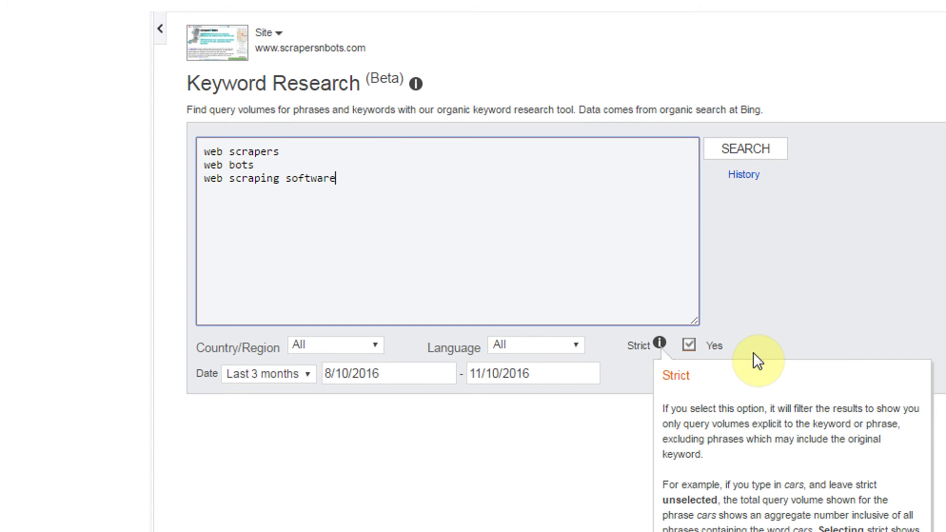
{"action": "left_click", "coordinate": [687, 343]}
{"action": "left_click", "coordinate": [694, 365]}
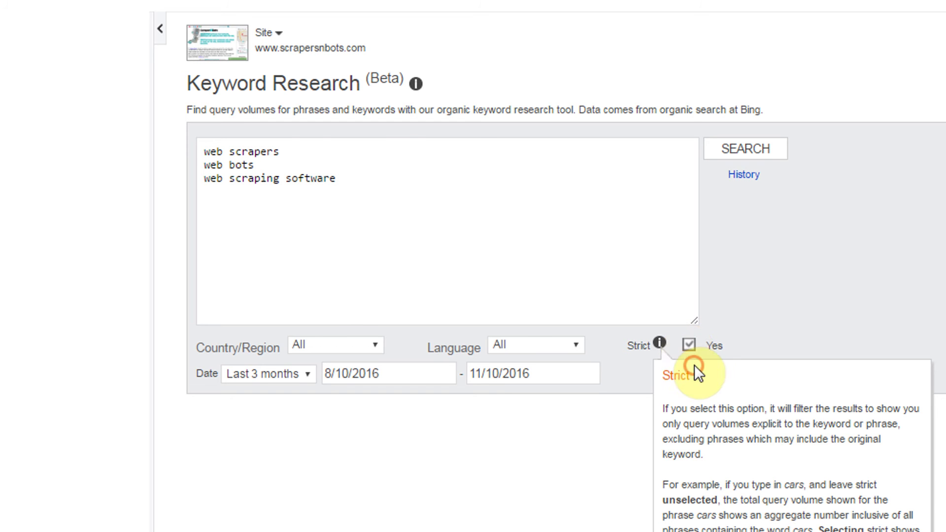
{"action": "left_click", "coordinate": [689, 347]}
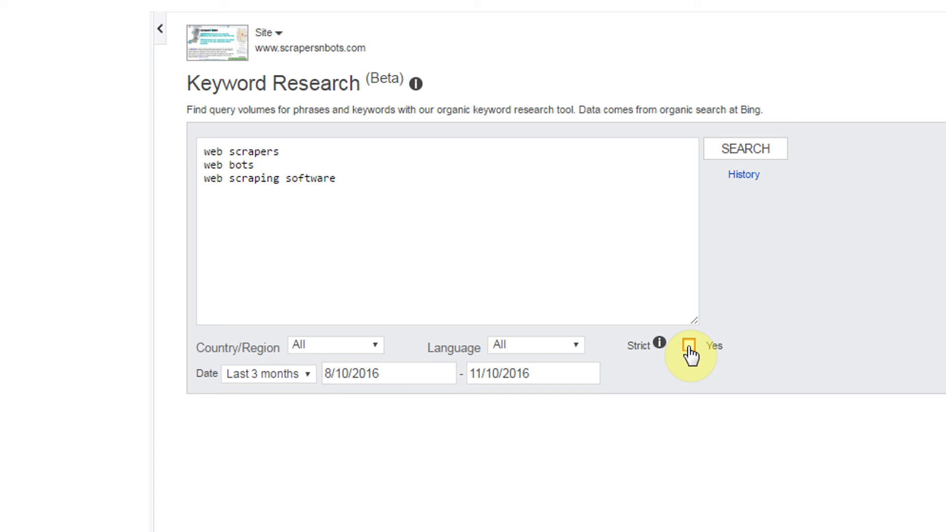
{"action": "left_click", "coordinate": [689, 346]}
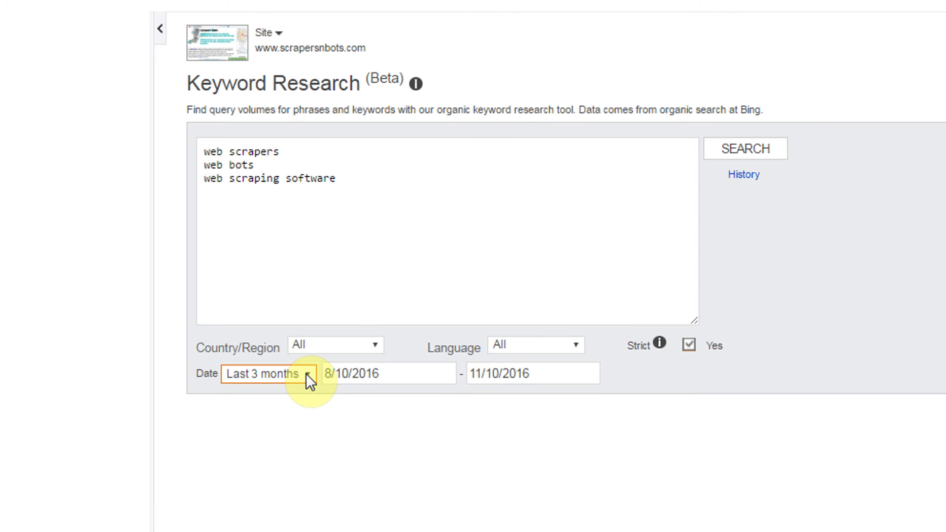
- Try the Last 6 months and Custom date ranges, viewing the start and end calendars
{"action": "left_click", "coordinate": [306, 374]}
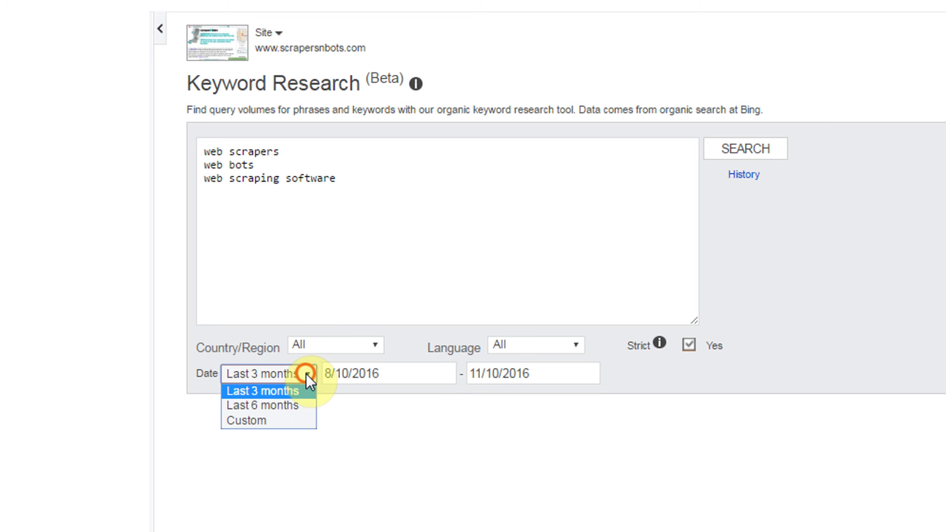
{"action": "left_click", "coordinate": [302, 372]}
{"action": "left_click", "coordinate": [300, 372]}
{"action": "left_click", "coordinate": [289, 404]}
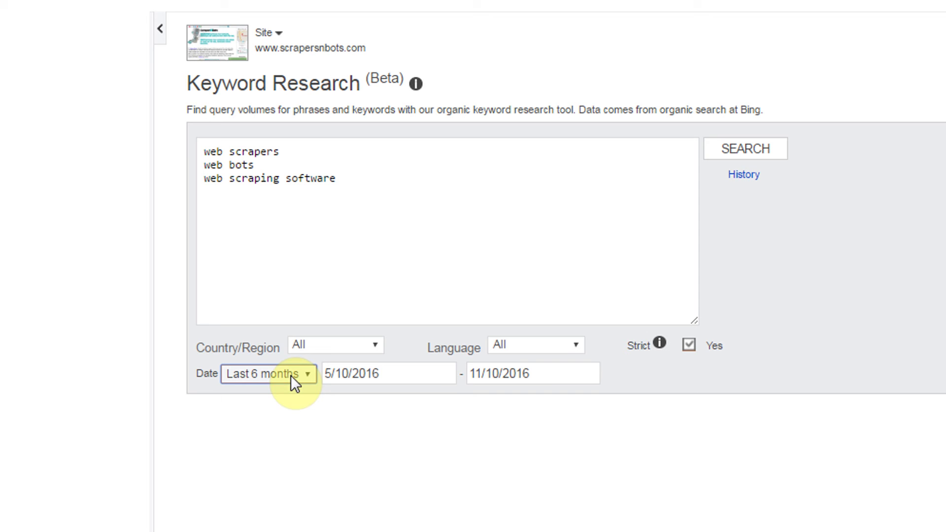
{"action": "left_click", "coordinate": [293, 369]}
{"action": "left_click", "coordinate": [260, 422]}
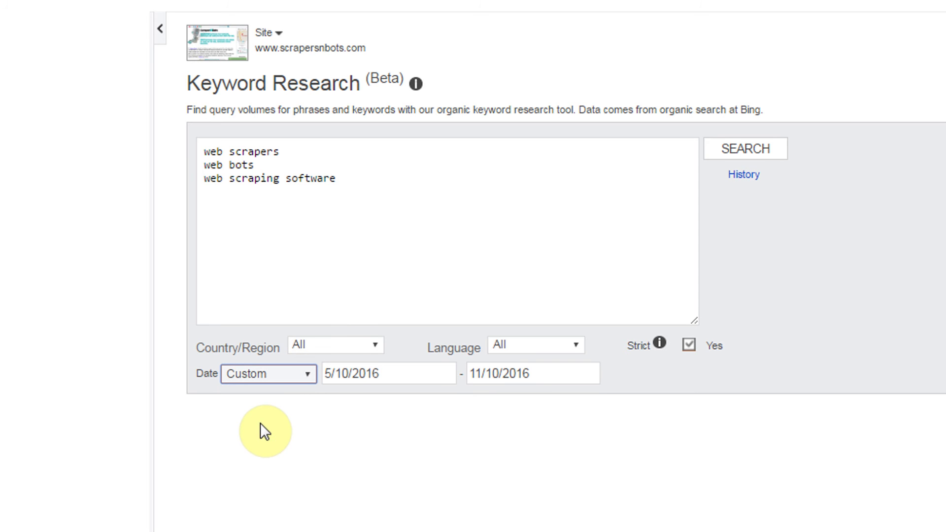
{"action": "left_click", "coordinate": [359, 375]}
{"action": "left_click", "coordinate": [517, 365]}
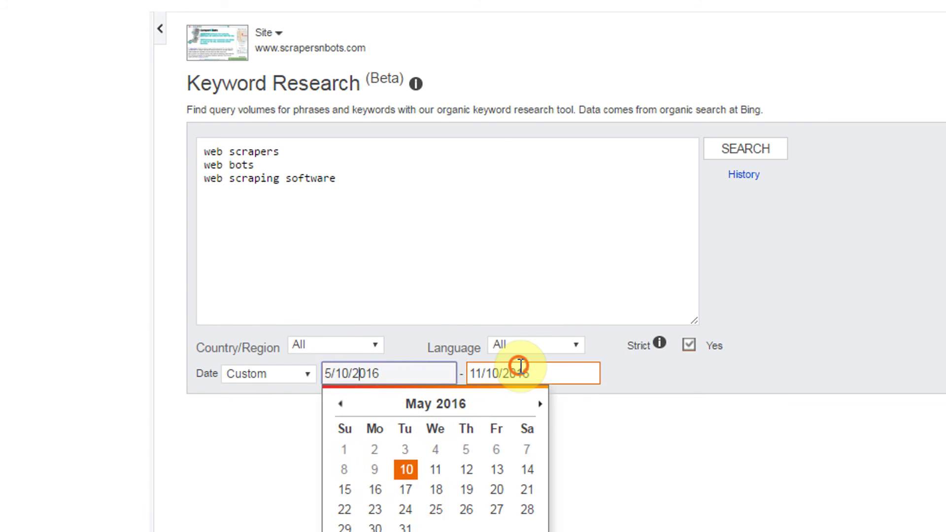
{"action": "left_click", "coordinate": [419, 373]}
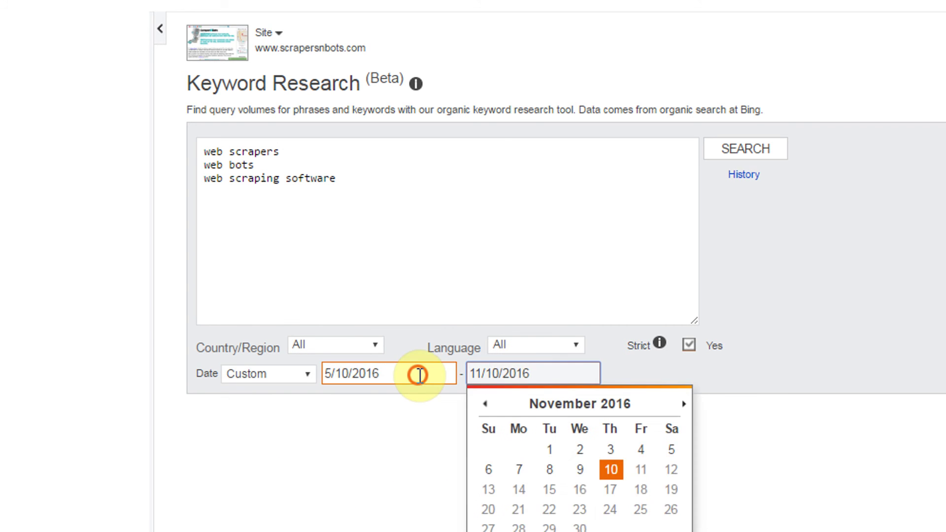
{"action": "left_click", "coordinate": [517, 373]}
- Set the date range back to Last 3 months and run the keyword search
{"action": "left_click", "coordinate": [308, 378]}
{"action": "left_click", "coordinate": [291, 391]}
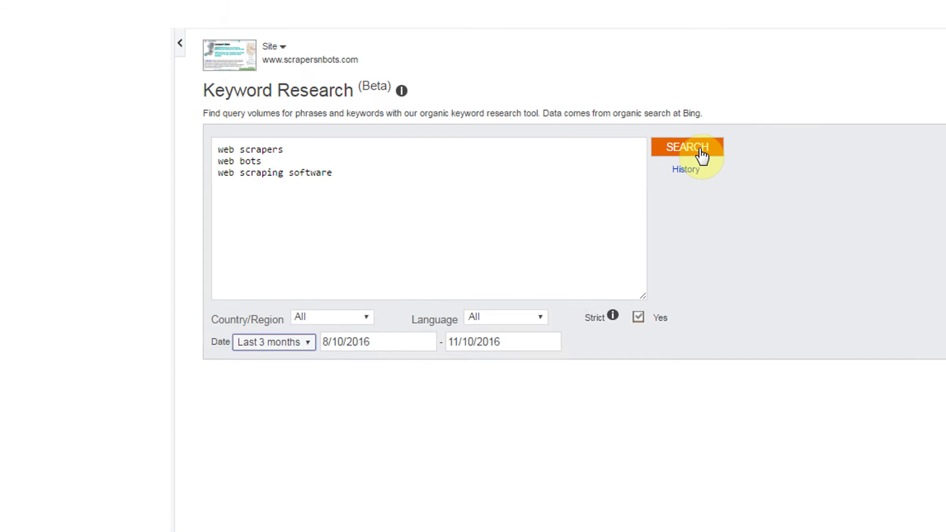
{"action": "left_click", "coordinate": [763, 147]}
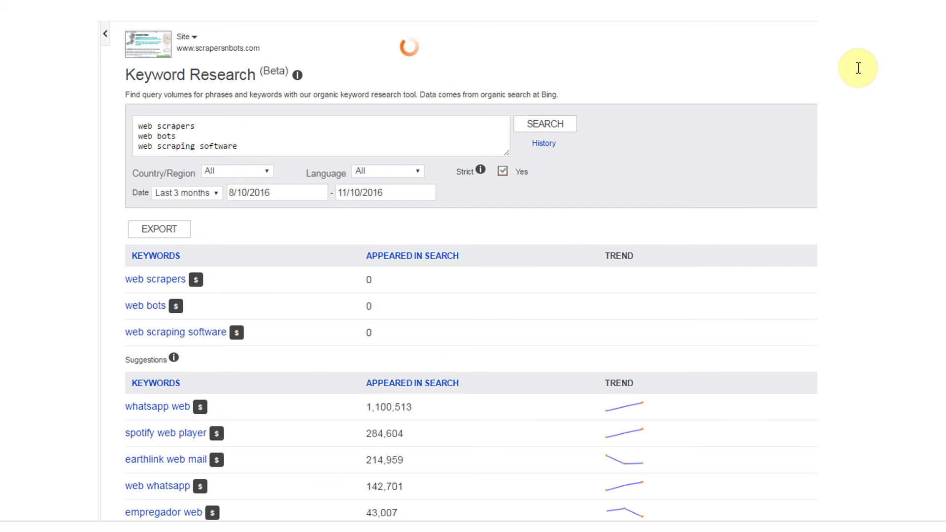
- Inspect the results heading and the three seed keywords, each showing 0 searches
{"action": "left_click_drag", "start_coordinate": [798, 76], "coordinate": [790, 99]}
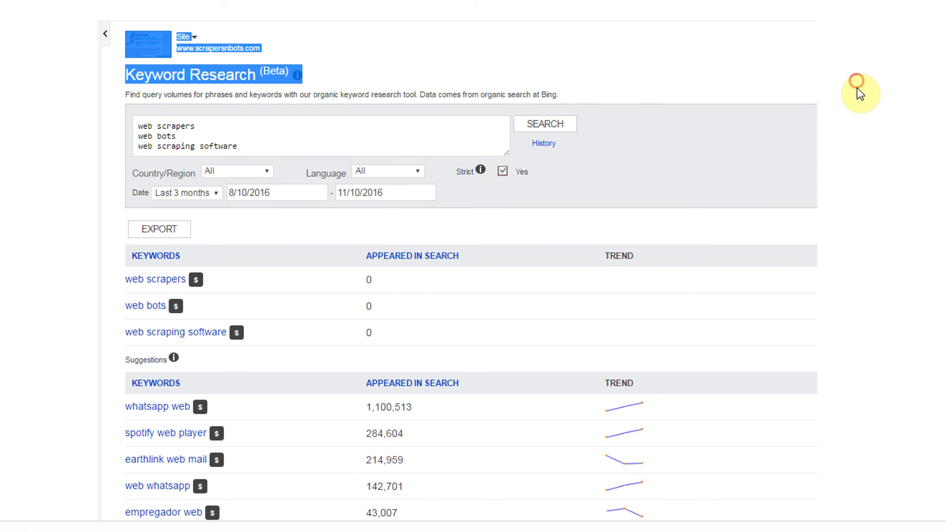
{"action": "scroll", "coordinate": [856, 90], "scroll_direction": "down", "scroll_amount": 2}
{"action": "scroll", "coordinate": [856, 86], "scroll_direction": "up", "scroll_amount": 1}
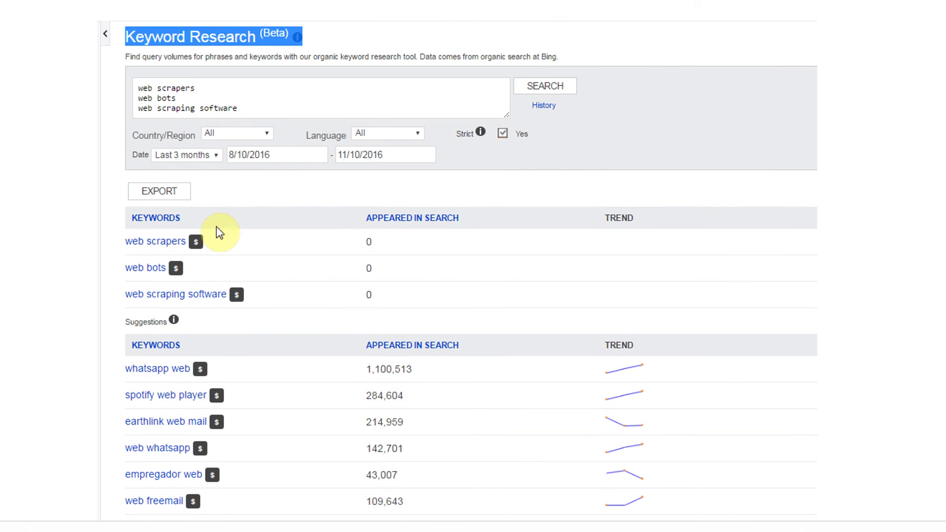
{"action": "left_click", "coordinate": [242, 107]}
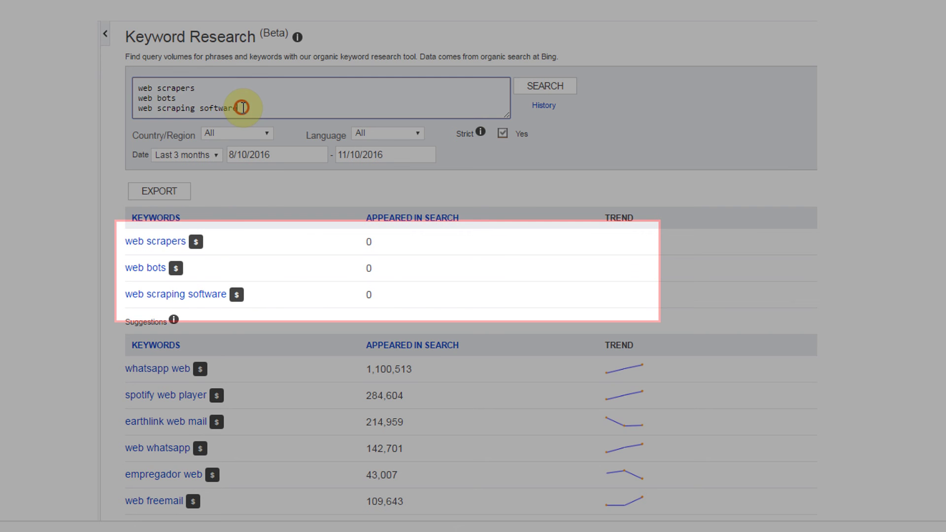
{"action": "left_click_drag", "start_coordinate": [242, 107], "coordinate": [138, 88]}
{"action": "left_click", "coordinate": [177, 88]}
- Scroll through the Suggestions table, from whatsapp web (1,100,513) down to web hosting merchant account (27)
{"action": "scroll", "coordinate": [852, 69], "scroll_direction": "down", "scroll_amount": 5}
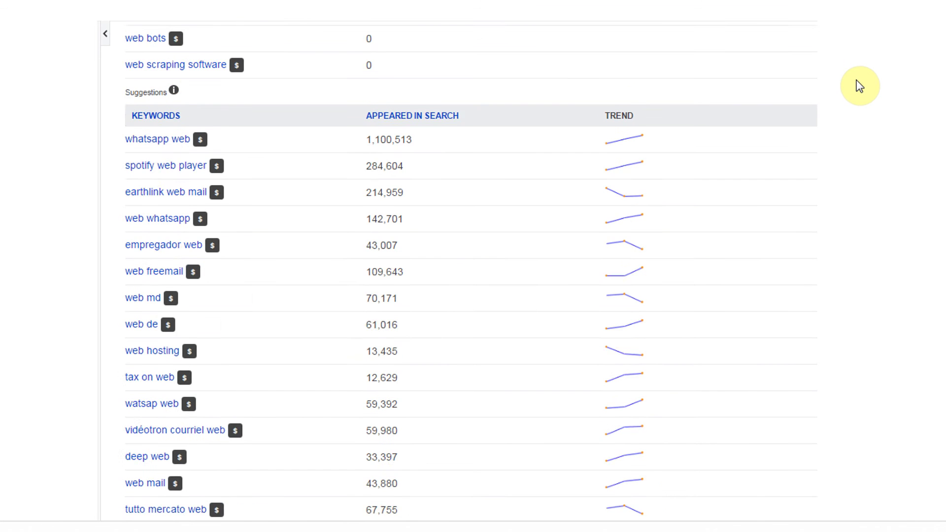
{"action": "scroll", "coordinate": [859, 86], "scroll_direction": "down", "scroll_amount": 1}
{"action": "scroll", "coordinate": [859, 89], "scroll_direction": "down", "scroll_amount": 1}
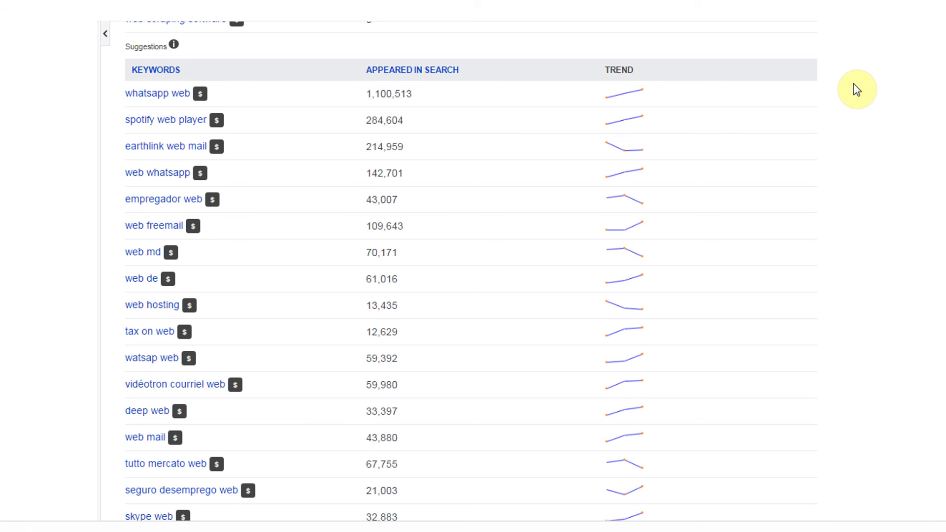
{"action": "scroll", "coordinate": [854, 94], "scroll_direction": "down", "scroll_amount": 4}
{"action": "scroll", "coordinate": [857, 103], "scroll_direction": "down", "scroll_amount": 3}
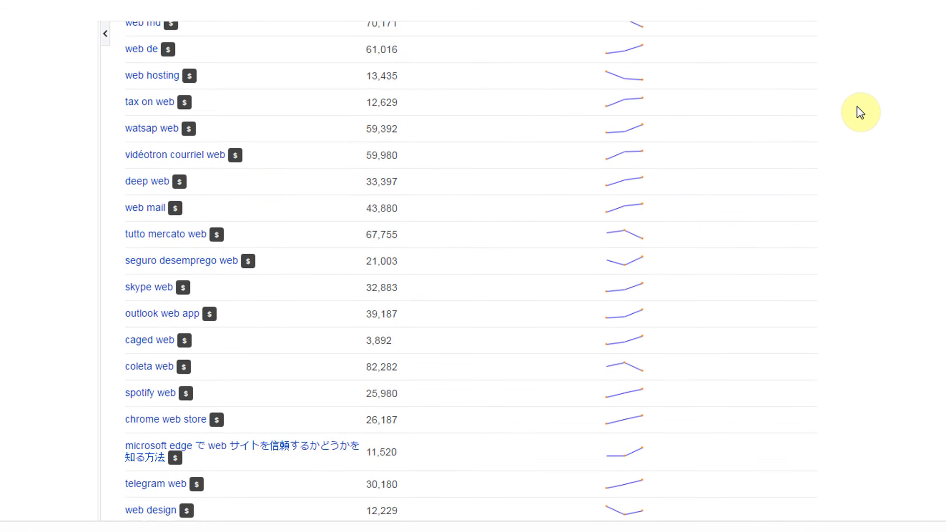
{"action": "scroll", "coordinate": [861, 131], "scroll_direction": "down", "scroll_amount": 2}
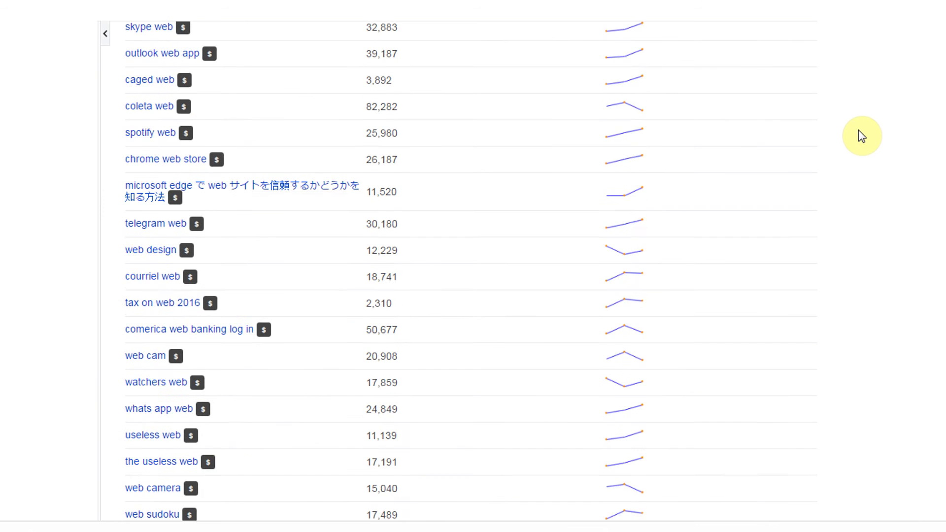
{"action": "scroll", "coordinate": [861, 143], "scroll_direction": "down", "scroll_amount": 3}
{"action": "scroll", "coordinate": [859, 149], "scroll_direction": "up", "scroll_amount": 15}
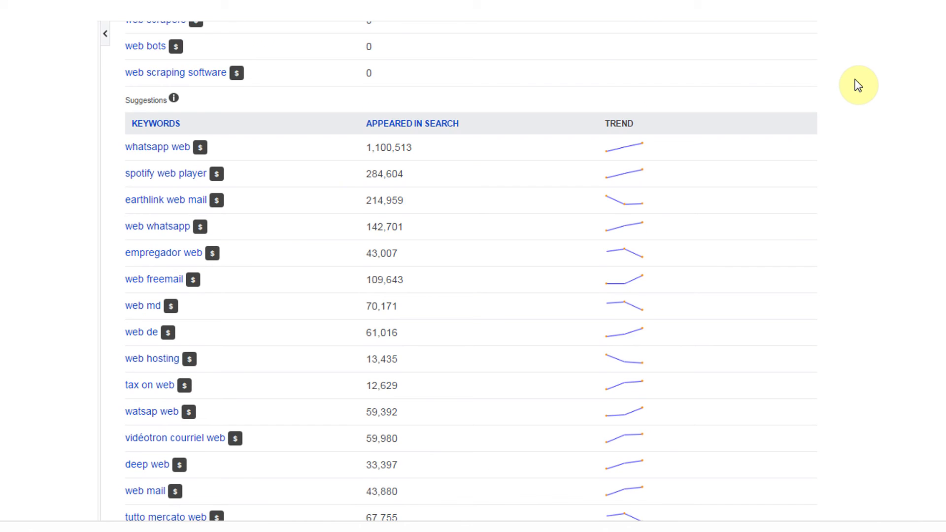
{"action": "scroll", "coordinate": [857, 99], "scroll_direction": "down", "scroll_amount": 5}
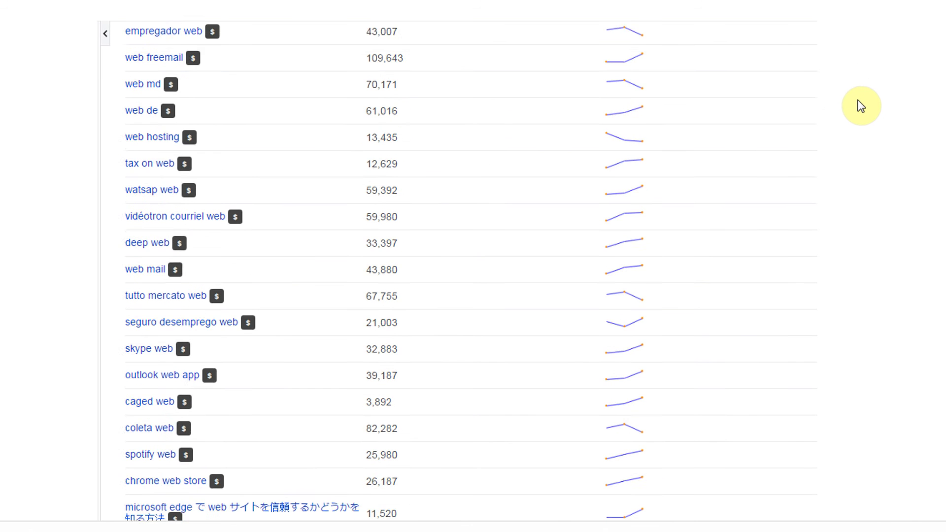
{"action": "scroll", "coordinate": [862, 118], "scroll_direction": "down", "scroll_amount": 8}
{"action": "scroll", "coordinate": [863, 155], "scroll_direction": "down", "scroll_amount": 11}
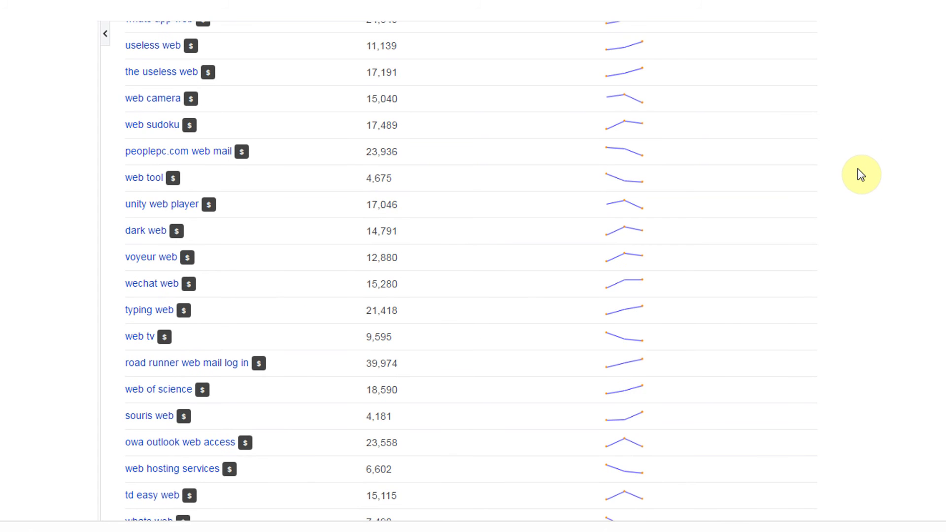
{"action": "scroll", "coordinate": [854, 210], "scroll_direction": "down", "scroll_amount": 7}
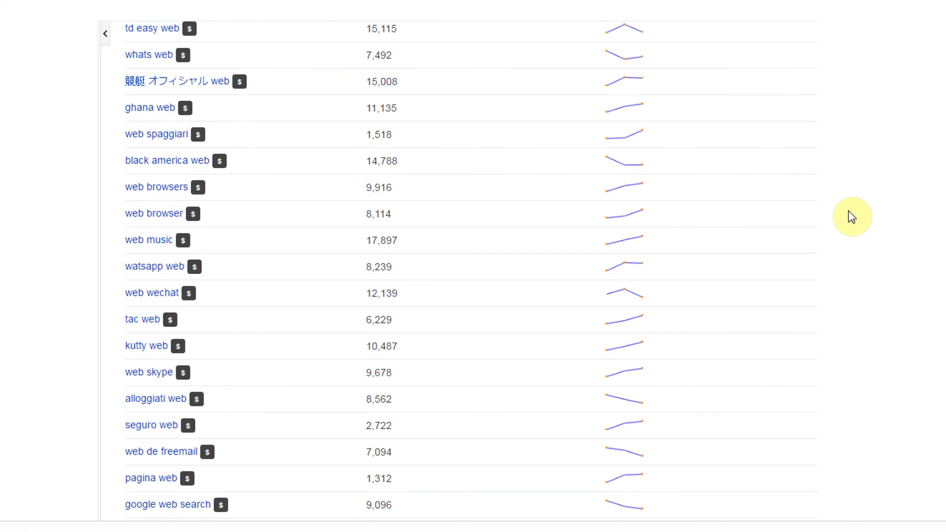
{"action": "scroll", "coordinate": [842, 254], "scroll_direction": "down", "scroll_amount": 3}
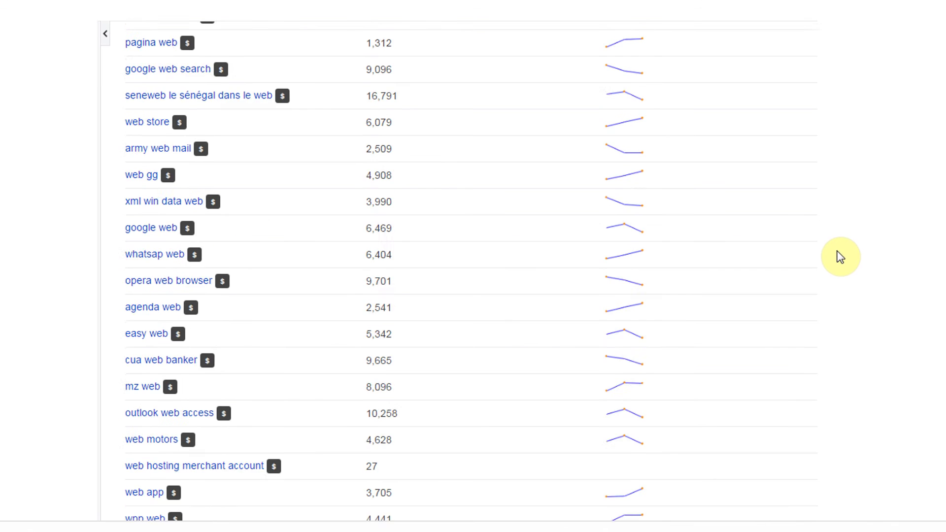
{"action": "scroll", "coordinate": [838, 197], "scroll_direction": "up", "scroll_amount": 20}
{"action": "scroll", "coordinate": [842, 78], "scroll_direction": "up", "scroll_amount": 1}
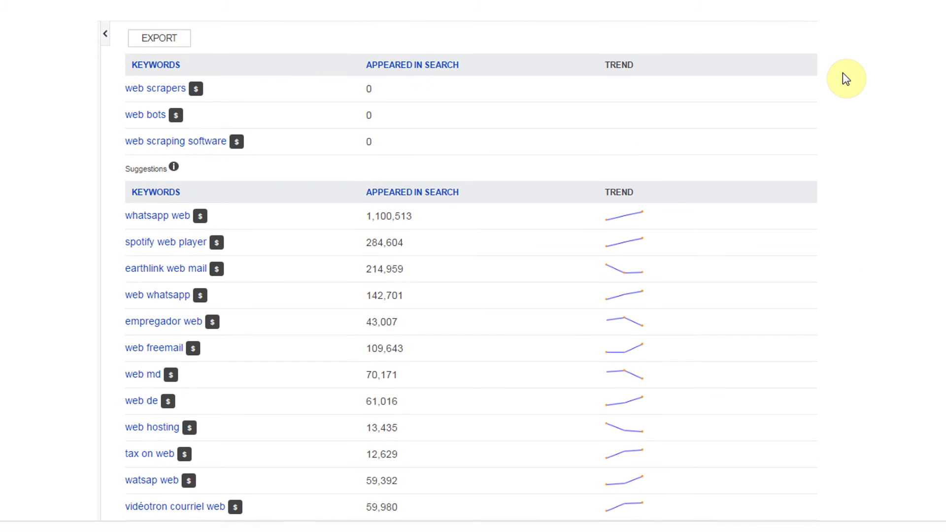
{"action": "scroll", "coordinate": [842, 84], "scroll_direction": "down", "scroll_amount": 2}
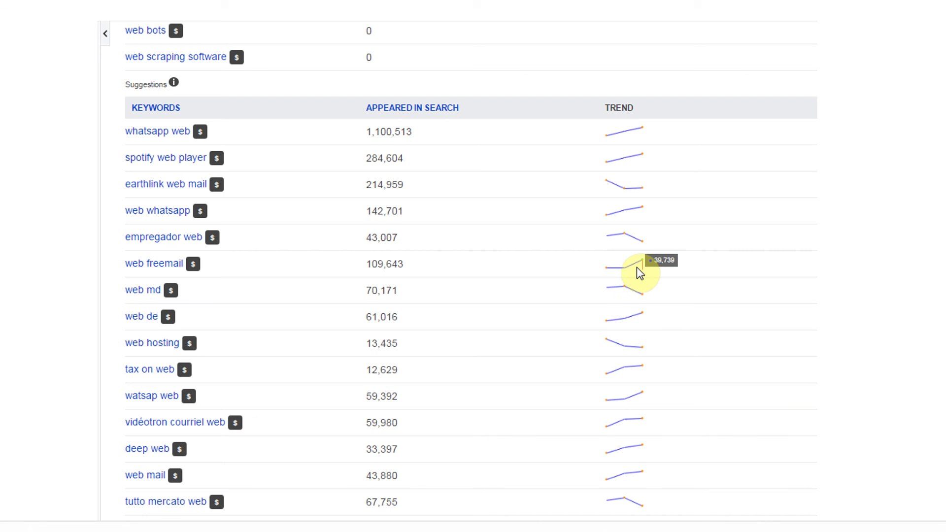
{"action": "mouse_move", "coordinate": [635, 241]}
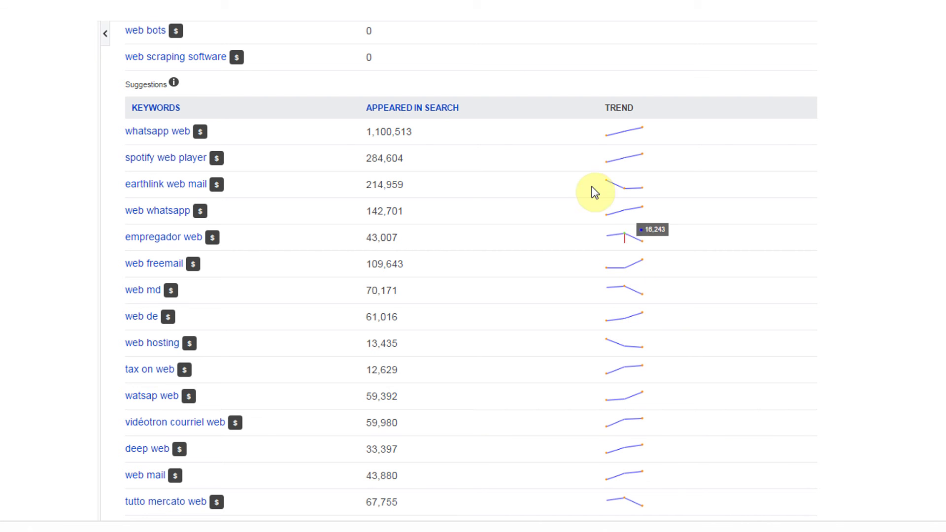
{"action": "scroll", "coordinate": [841, 114], "scroll_direction": "up", "scroll_amount": 3}
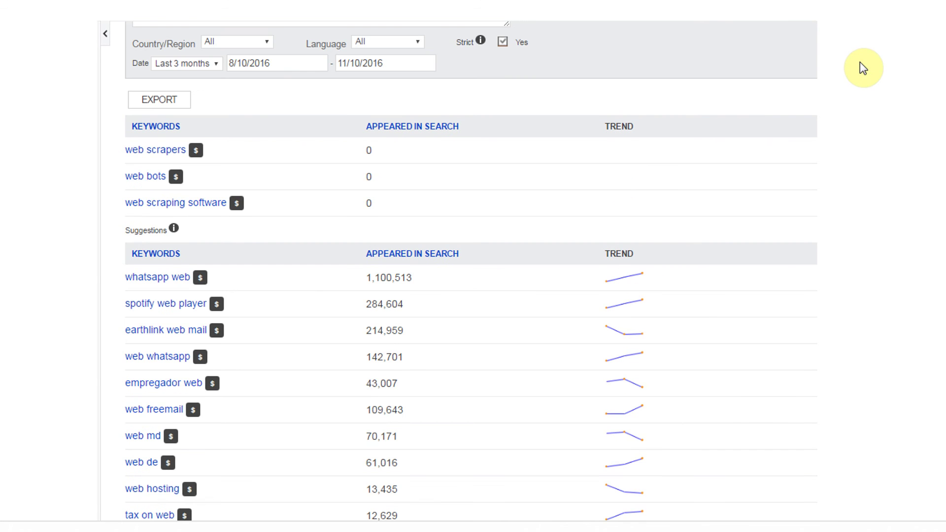
{"action": "scroll", "coordinate": [858, 63], "scroll_direction": "up", "scroll_amount": 1}
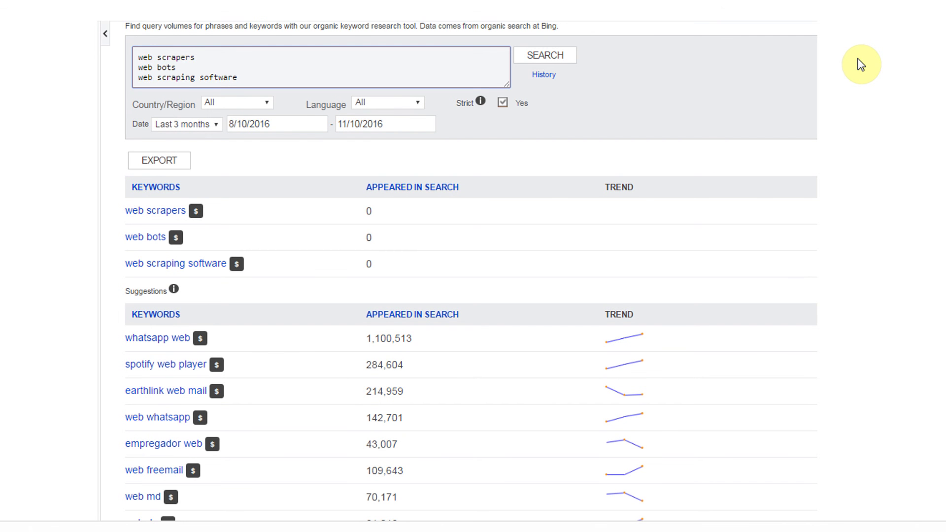
{"action": "left_click", "coordinate": [860, 63]}
{"action": "scroll", "coordinate": [859, 72], "scroll_direction": "down", "scroll_amount": 2}
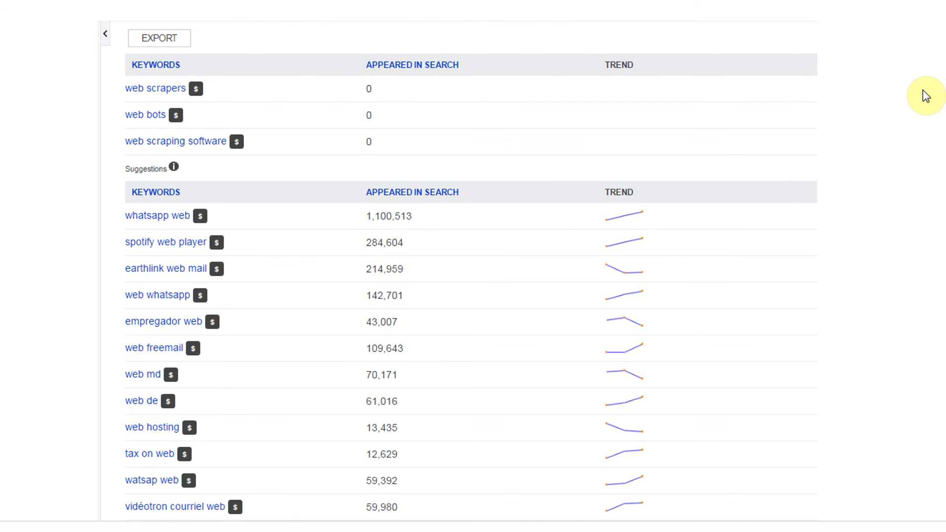
{"action": "left_click", "coordinate": [854, 85]}
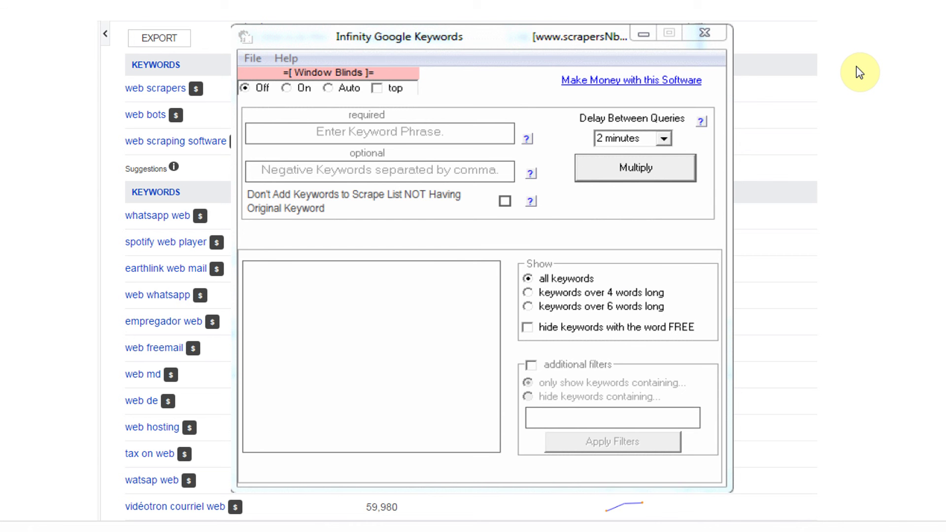
{"action": "scroll", "coordinate": [859, 73], "scroll_direction": "down", "scroll_amount": 5}
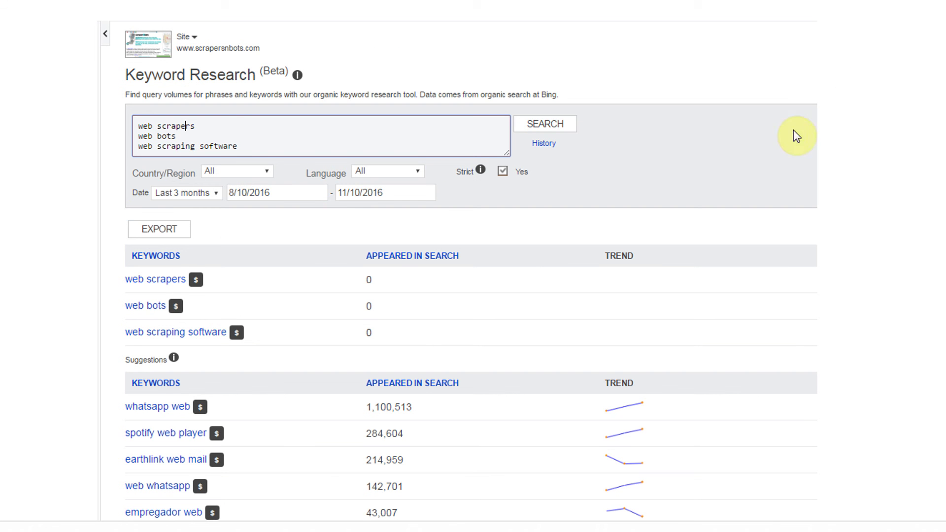
- Export the keyword research results table
{"action": "left_click", "coordinate": [159, 229]}
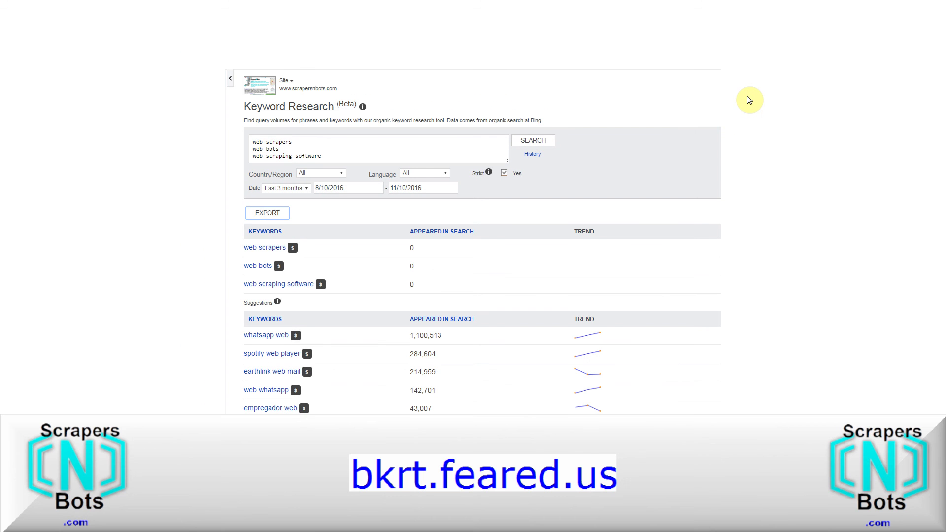
- Switch to the Scrapers N Bots Blog post 'How To Use Bing Keyword Research Tool' at its top
{"action": "left_click", "coordinate": [288, 17]}
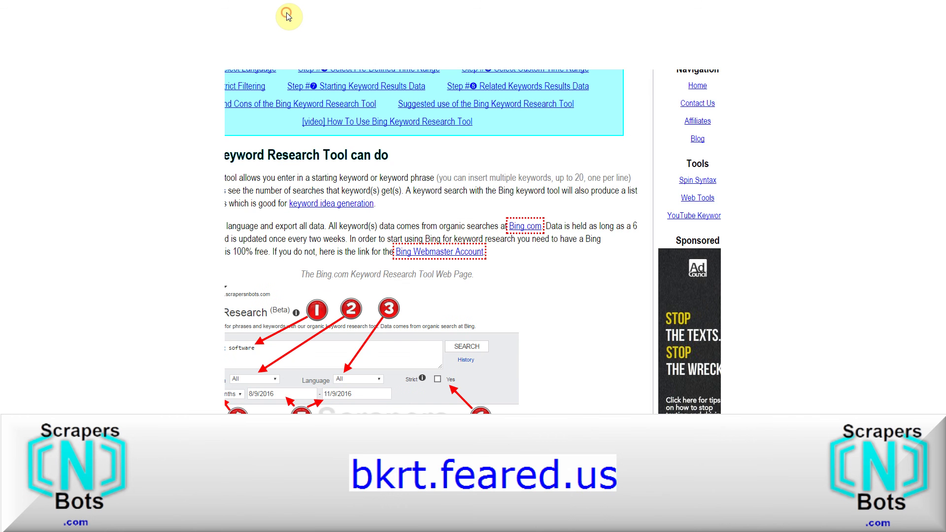
{"action": "left_click", "coordinate": [645, 11]}
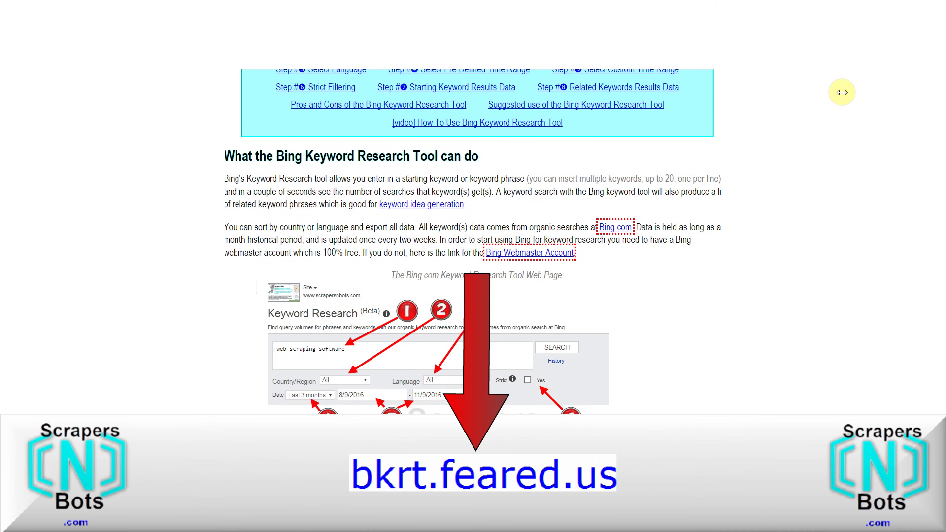
{"action": "scroll", "coordinate": [841, 84], "scroll_direction": "up", "scroll_amount": 4}
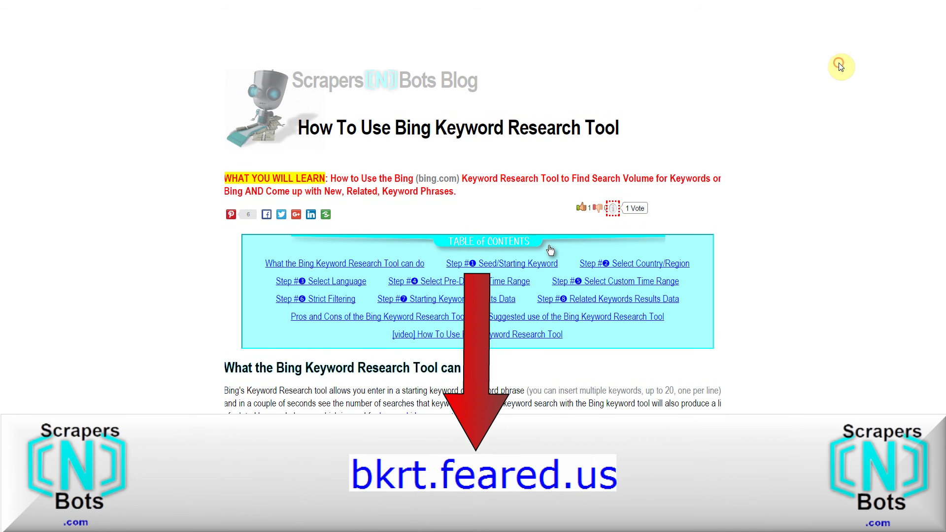